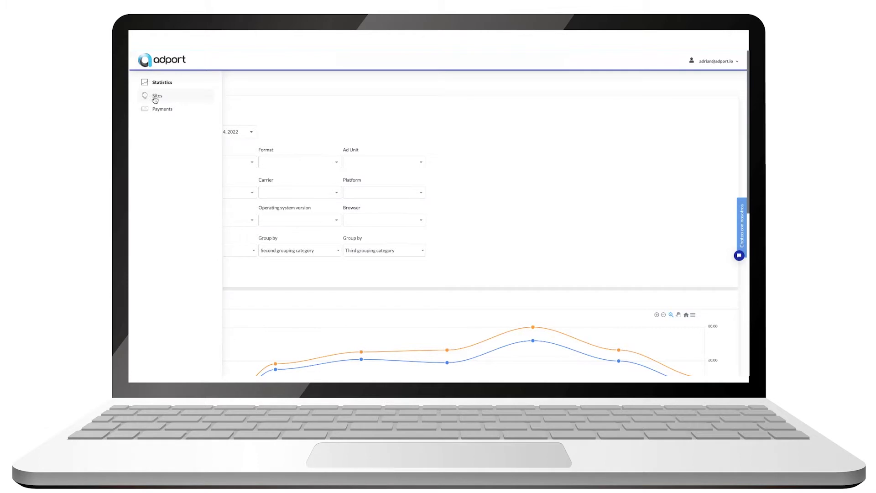
Step: Open the theworldofapps.com site's ad units and add a new In-page Push ad unit
{"action": "left_click", "coordinate": [157, 96]}
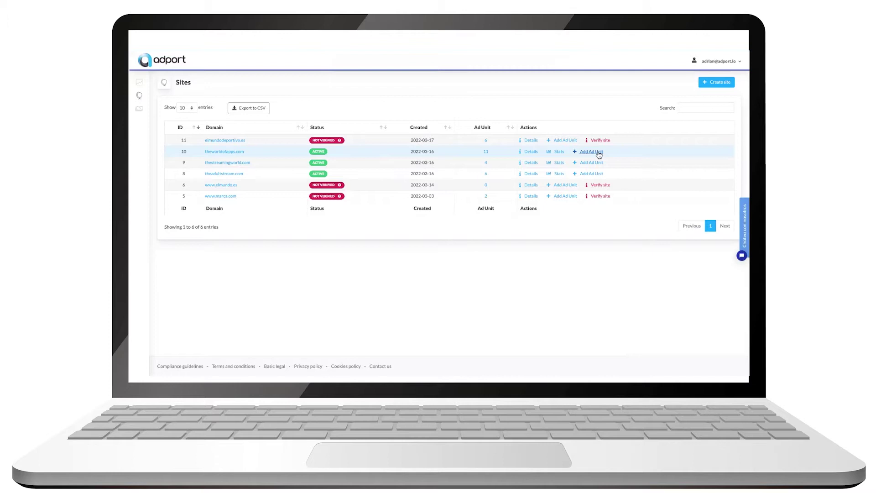
{"action": "left_click", "coordinate": [224, 151]}
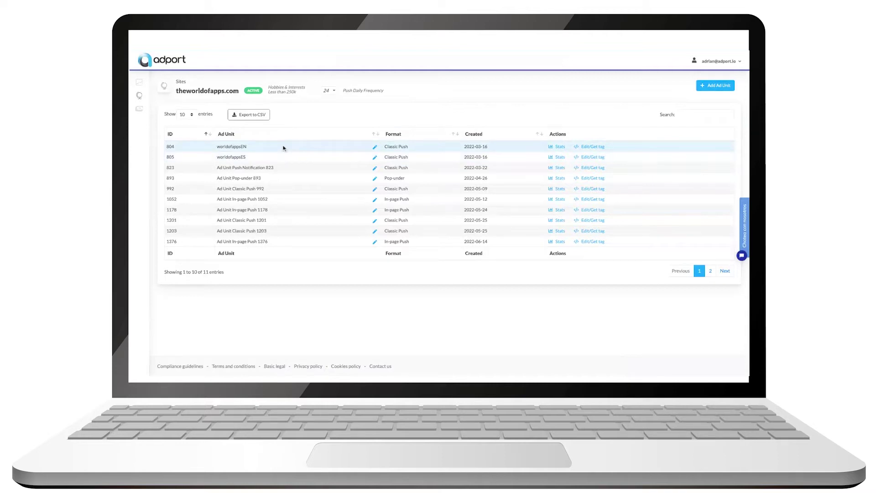
{"action": "left_click", "coordinate": [723, 94]}
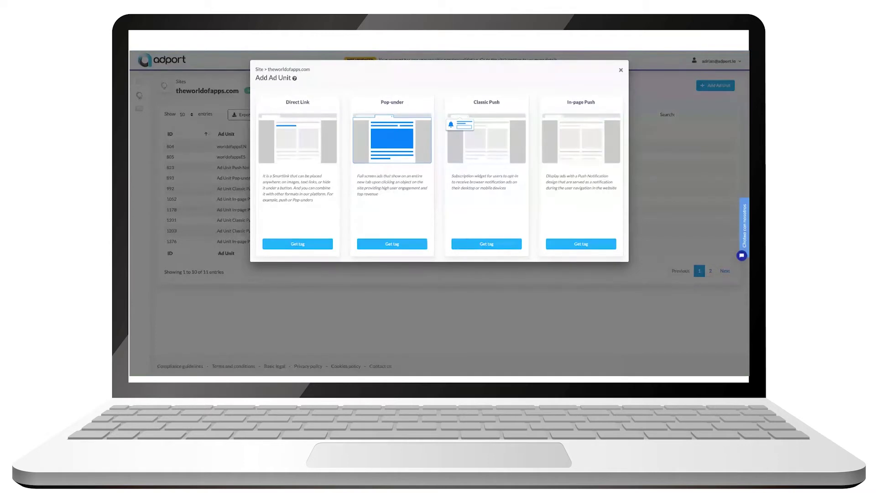
{"action": "left_click", "coordinate": [569, 246]}
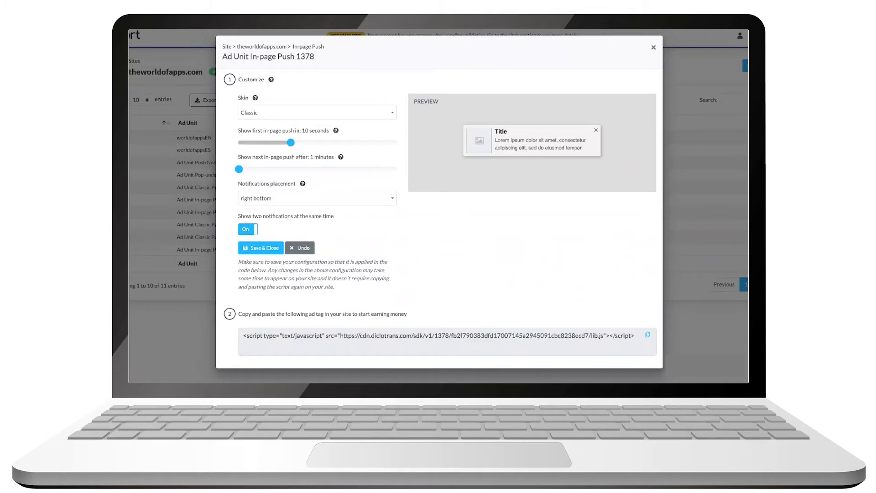
Step: Set the in-page push skin to Chat and the first push delay to 15 seconds
{"action": "left_click", "coordinate": [370, 120]}
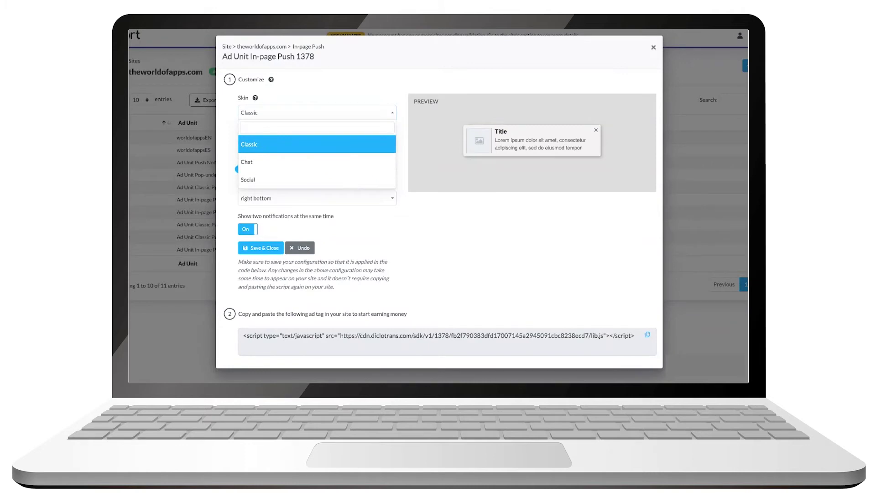
{"action": "left_click", "coordinate": [323, 162]}
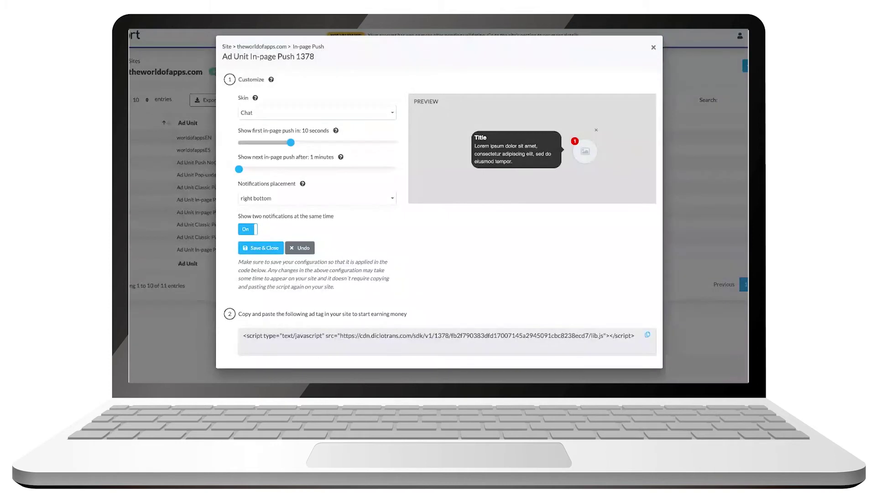
{"action": "left_click", "coordinate": [294, 147]}
{"action": "key", "text": "Right"}
{"action": "key", "text": "Right"}
{"action": "key", "text": "Right"}
{"action": "key", "text": "Right"}
{"action": "key", "text": "Right"}
Step: Set the interval before the next in-page push to 5 minutes
{"action": "left_click", "coordinate": [241, 170]}
{"action": "key", "text": "Right"}
{"action": "key", "text": "Right"}
{"action": "key", "text": "Right"}
{"action": "key", "text": "Right"}
{"action": "key", "text": "Right"}
{"action": "key", "text": "Right"}
{"action": "key", "text": "Left"}
{"action": "key", "text": "Left"}
Step: Review the notification placement options, then save and close the in-page push configuration
{"action": "left_click", "coordinate": [304, 203]}
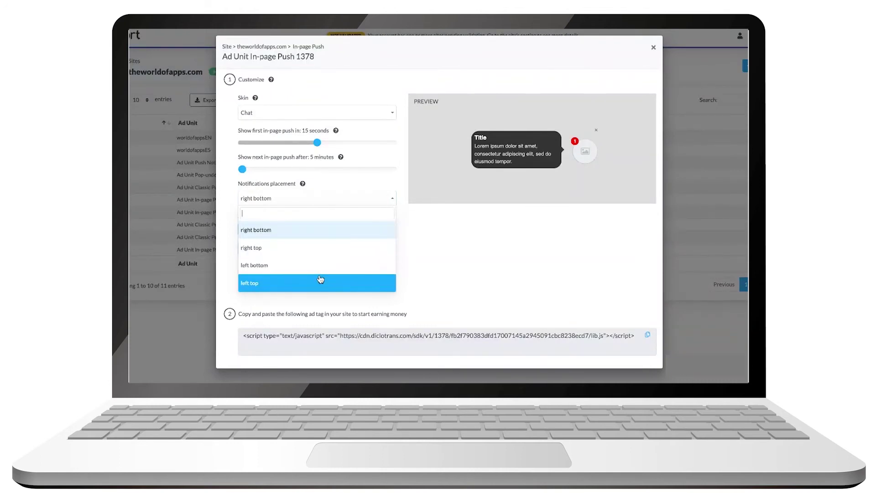
{"action": "left_click", "coordinate": [481, 263]}
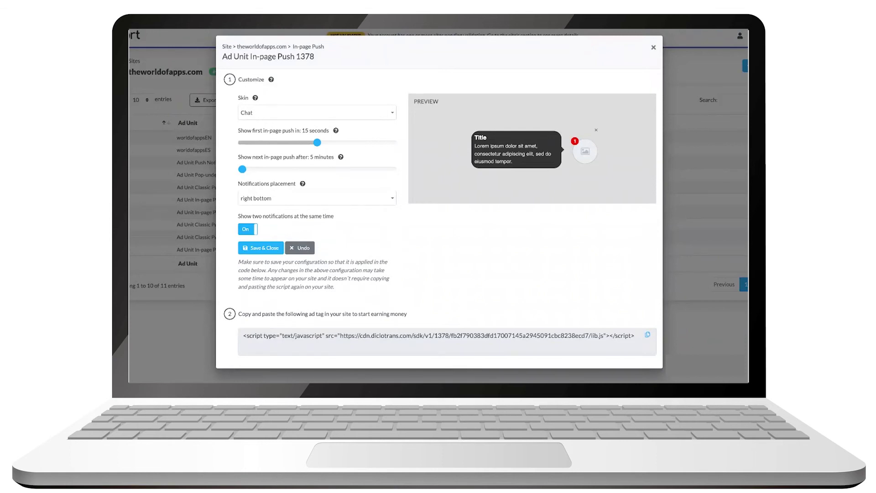
{"action": "left_click", "coordinate": [273, 248]}
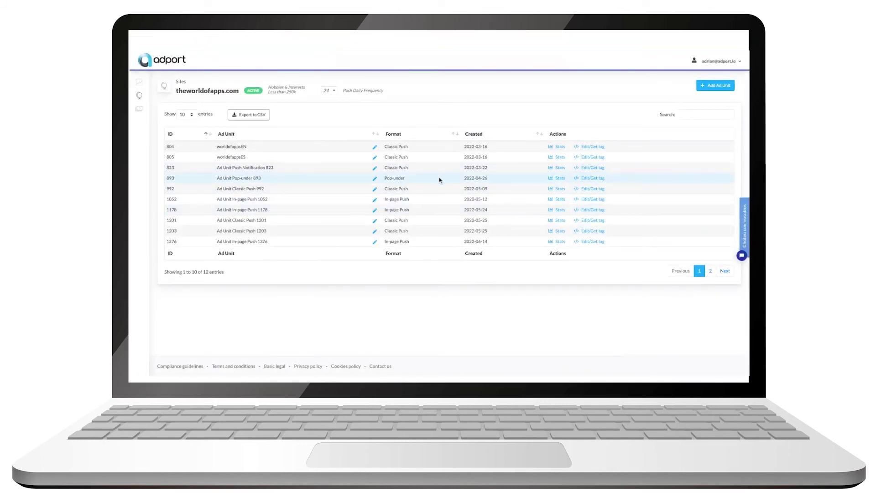
Step: View the tag of Ad Unit In-page Push 1376, select its script code and close the dialog
{"action": "left_click", "coordinate": [593, 242]}
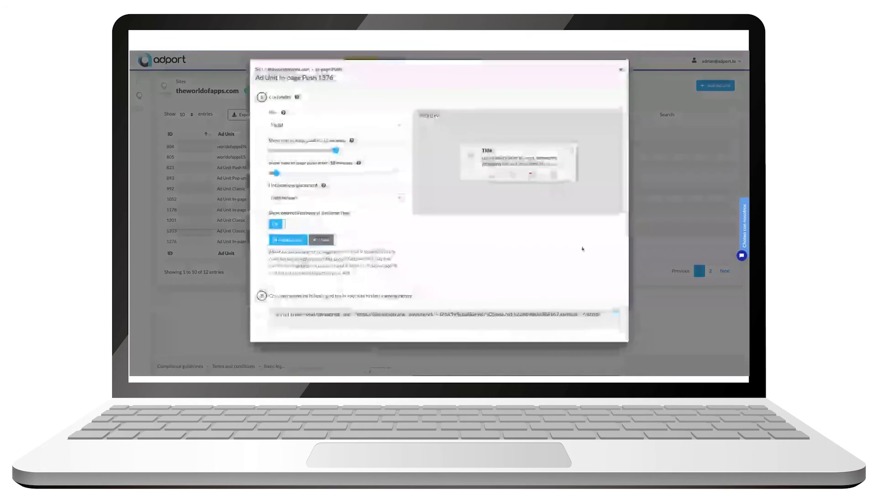
{"action": "left_click", "coordinate": [377, 316]}
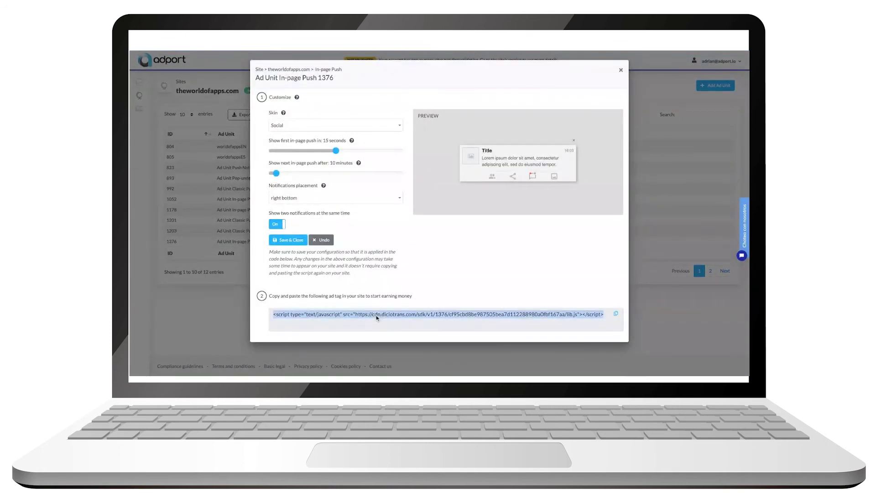
{"action": "left_click", "coordinate": [620, 70]}
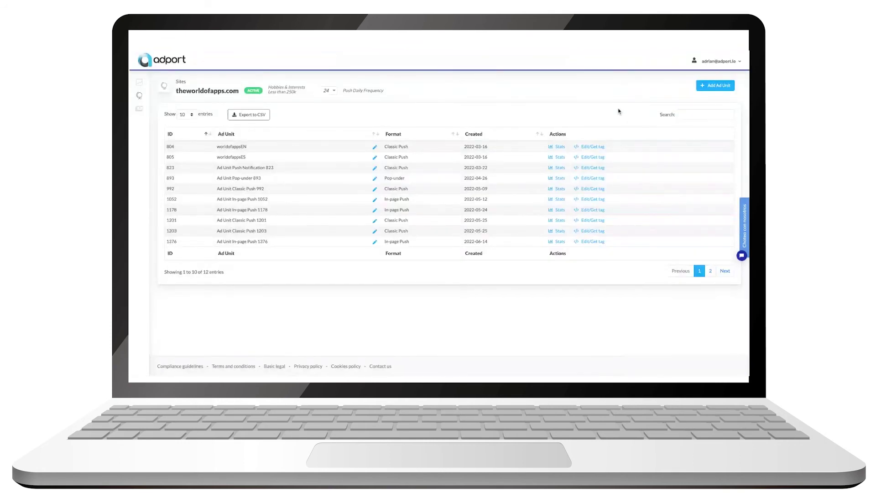
Step: Add a Pop-under ad unit to the site, get its tag and close the tag dialog
{"action": "left_click", "coordinate": [716, 88]}
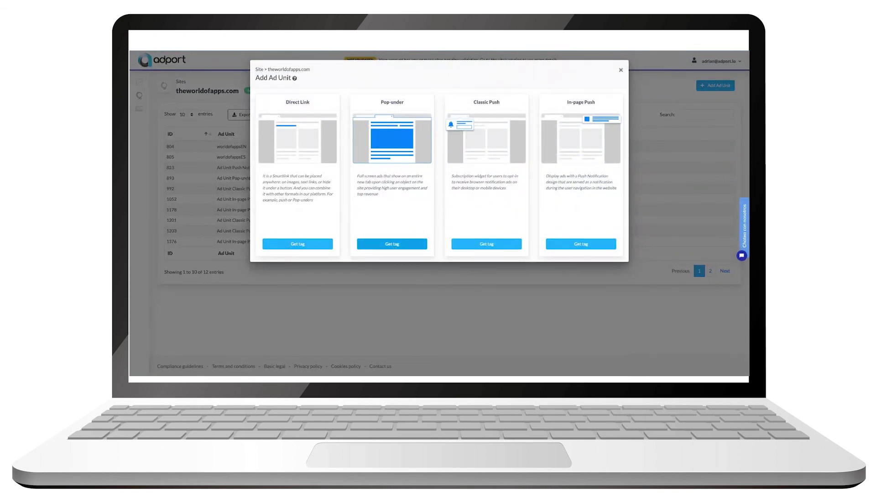
{"action": "left_click", "coordinate": [392, 244]}
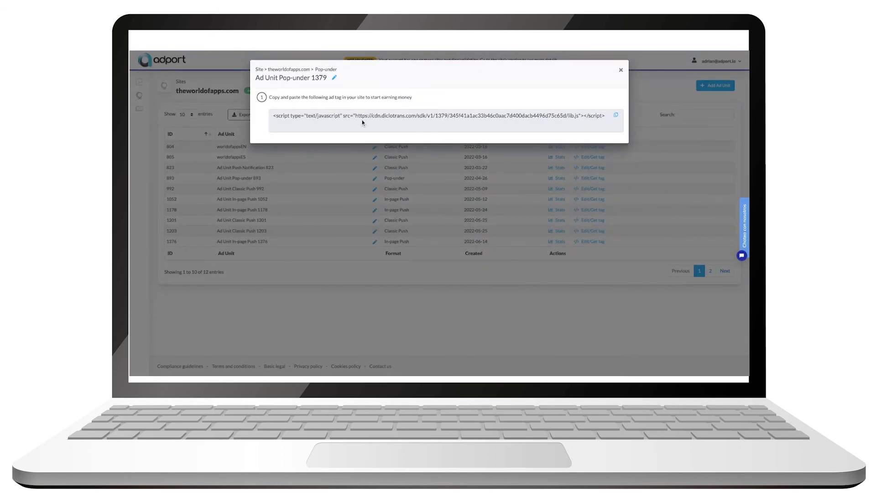
{"action": "left_click", "coordinate": [620, 70]}
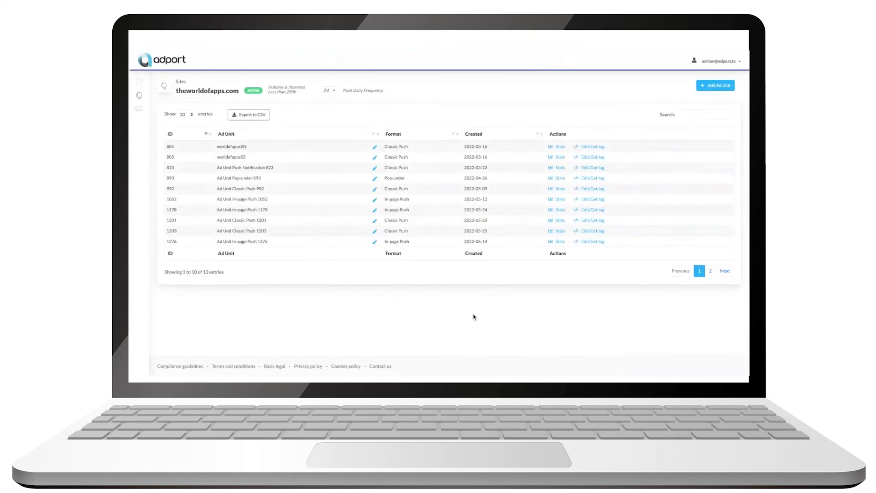